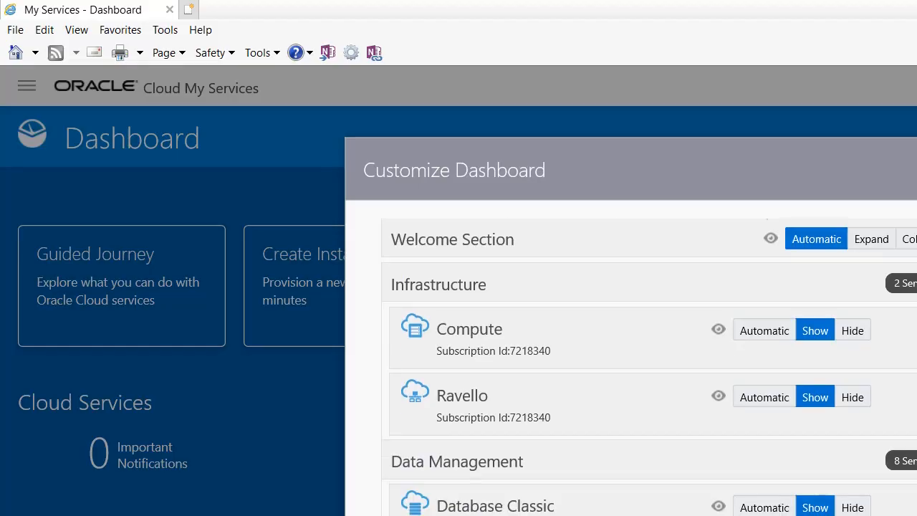
Scroll the Customize Dashboard list down to Management Cloud and set it to Show.
scroll(652, 358, "down", 5)
scroll(652, 366, "down", 5)
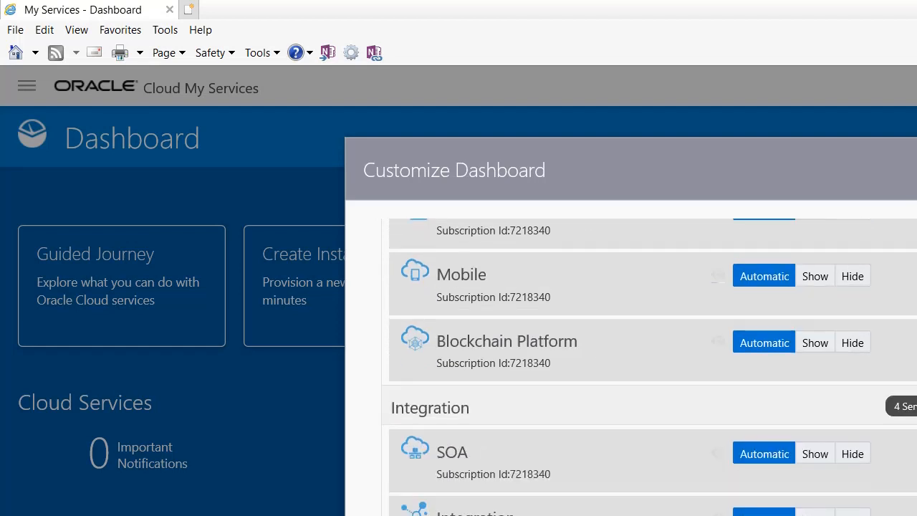
scroll(652, 365, "down", 5)
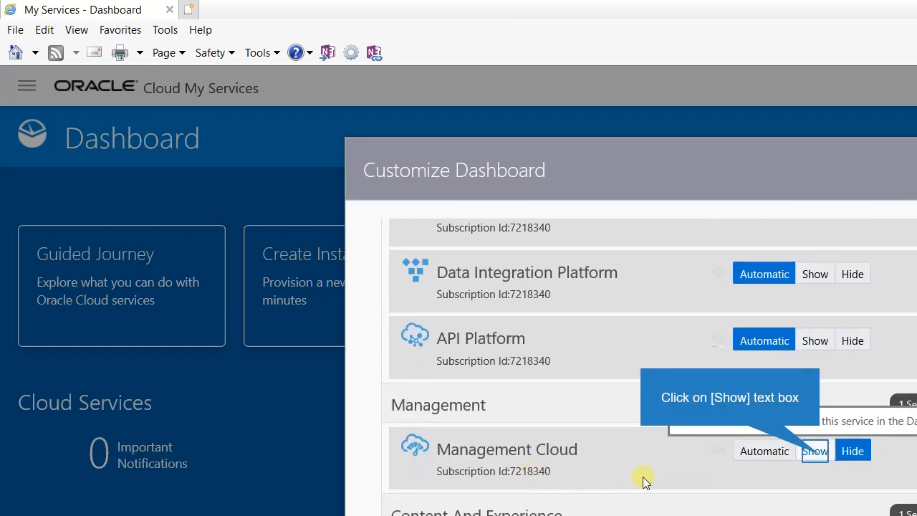
left_click(817, 451)
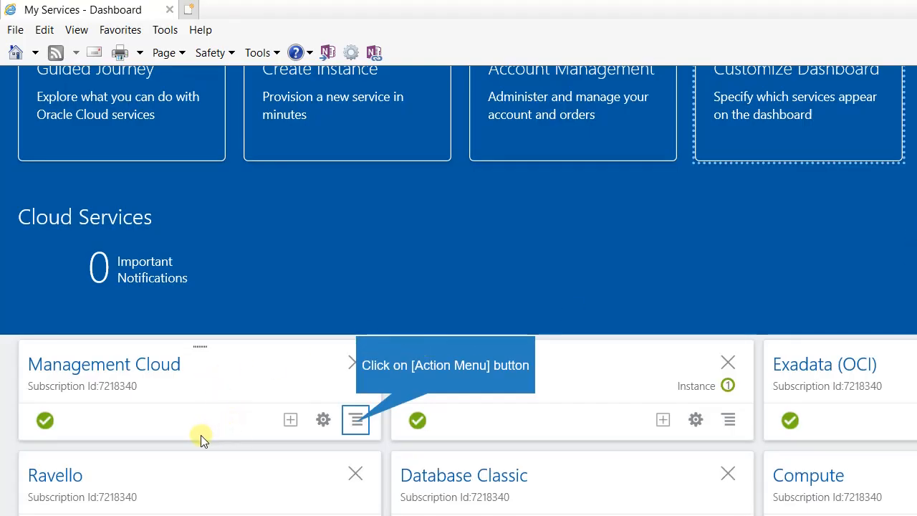
From the Management Cloud card's Action Menu, open the service console and start Create Instance.
left_click(356, 421)
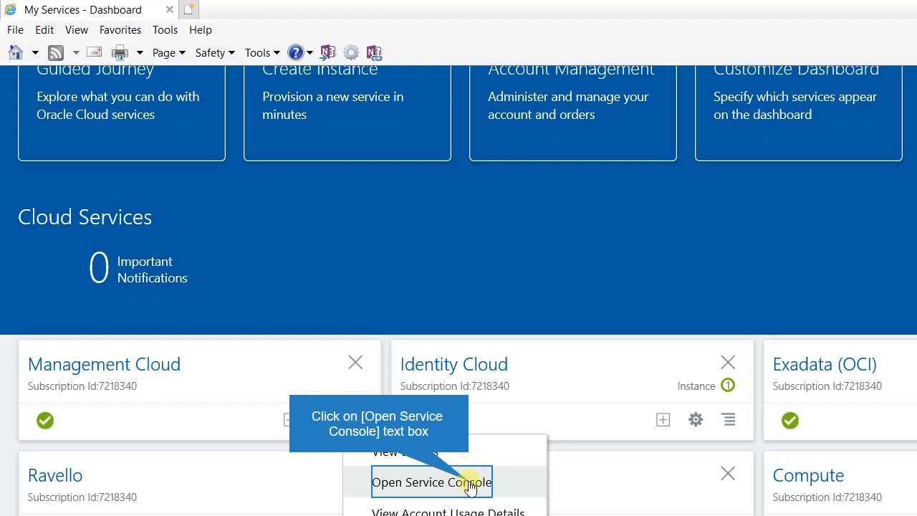
left_click(469, 483)
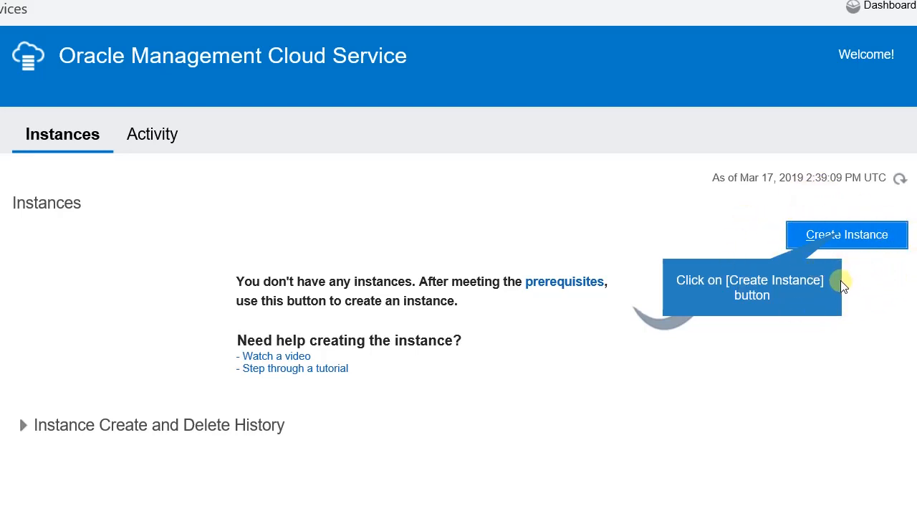
left_click(842, 234)
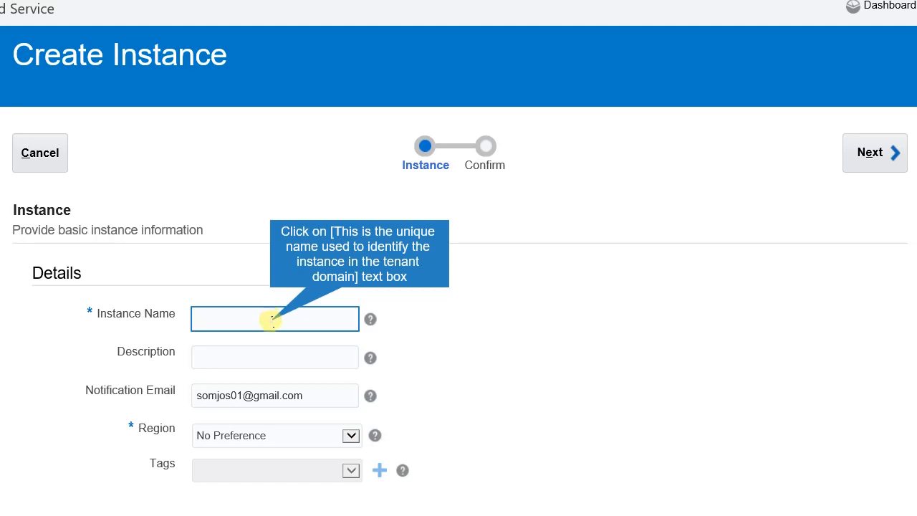
Enter Test_demo as the instance name, check the notification email, and submit the form.
left_click(273, 319)
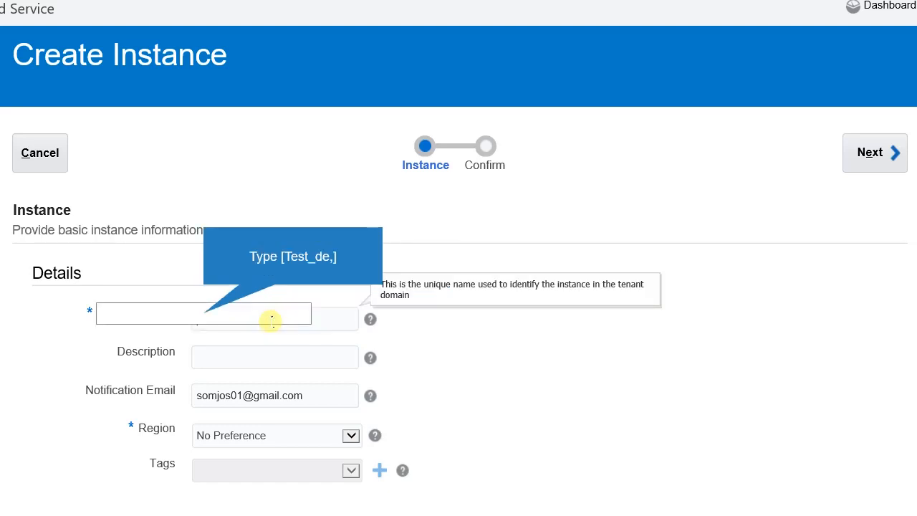
type("Test_de,")
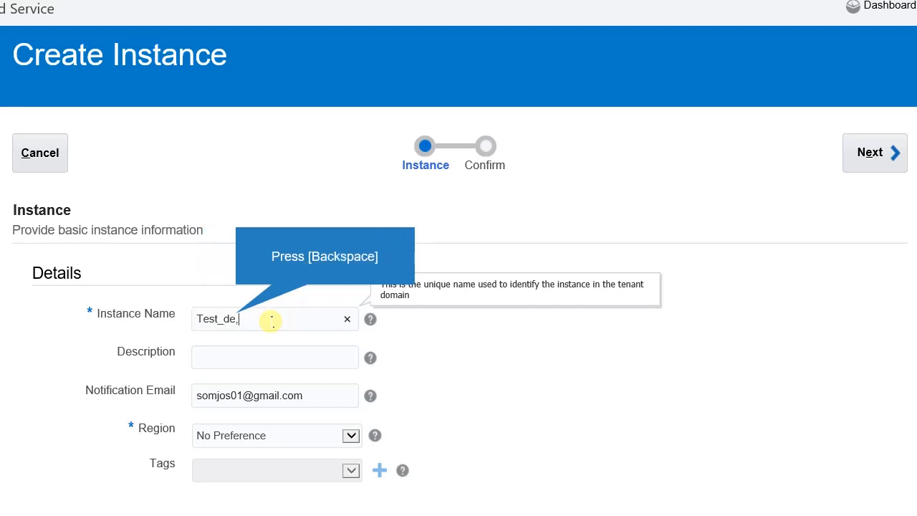
key("BackSpace")
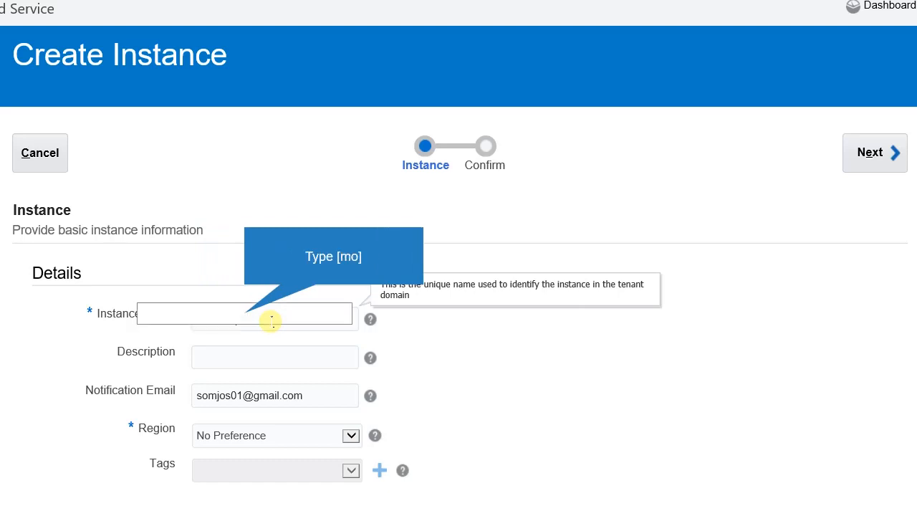
type("mo")
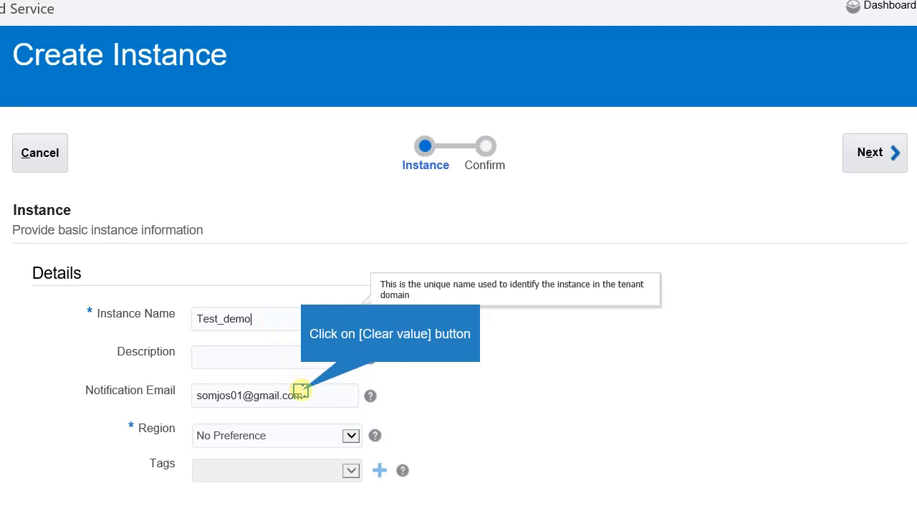
left_click(301, 391)
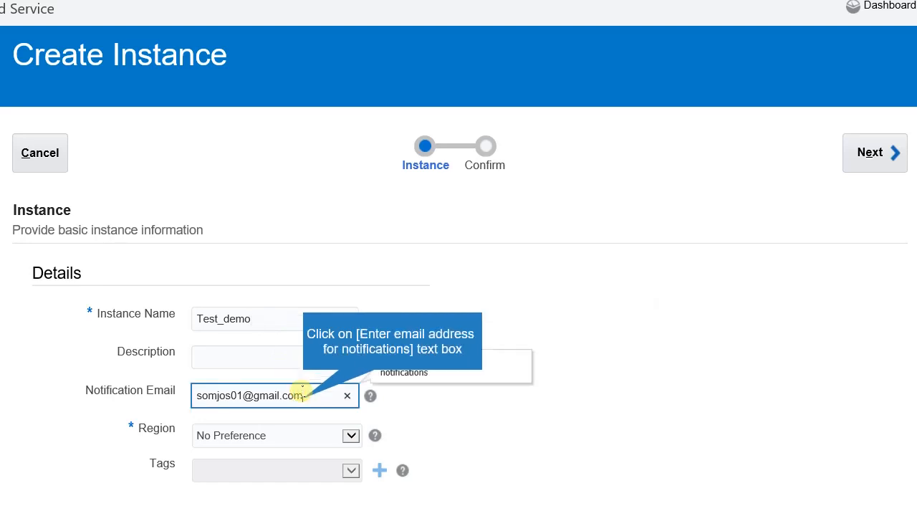
left_click(303, 398)
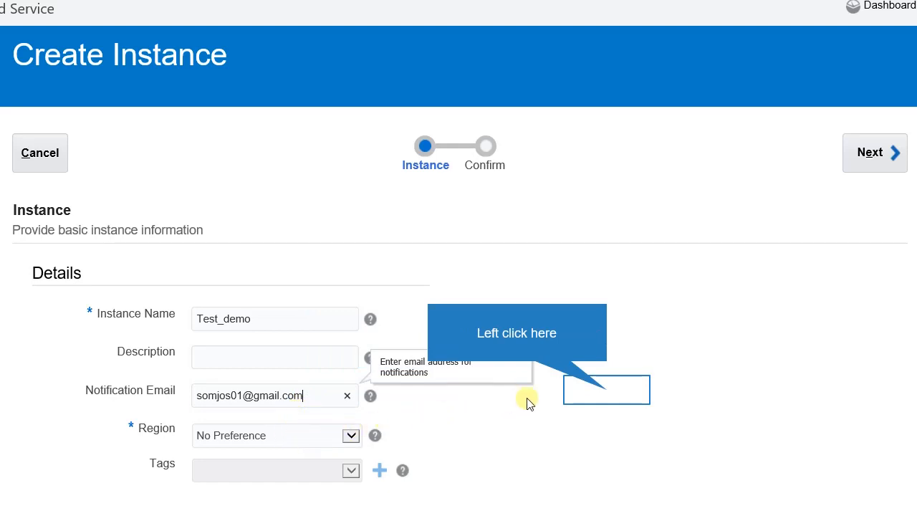
left_click(607, 394)
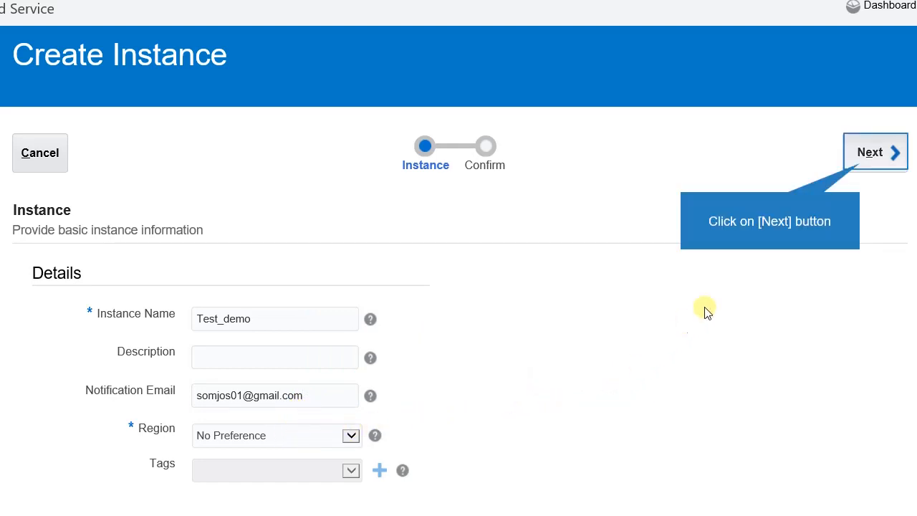
left_click(863, 166)
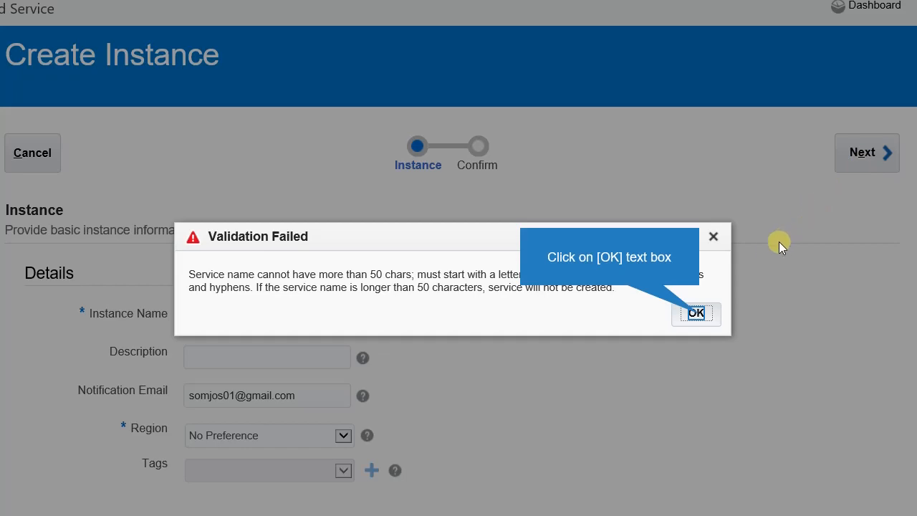
Dismiss the validation error, rename the instance from Test_demo to TestDEMO, and continue to Confirm.
left_click(696, 313)
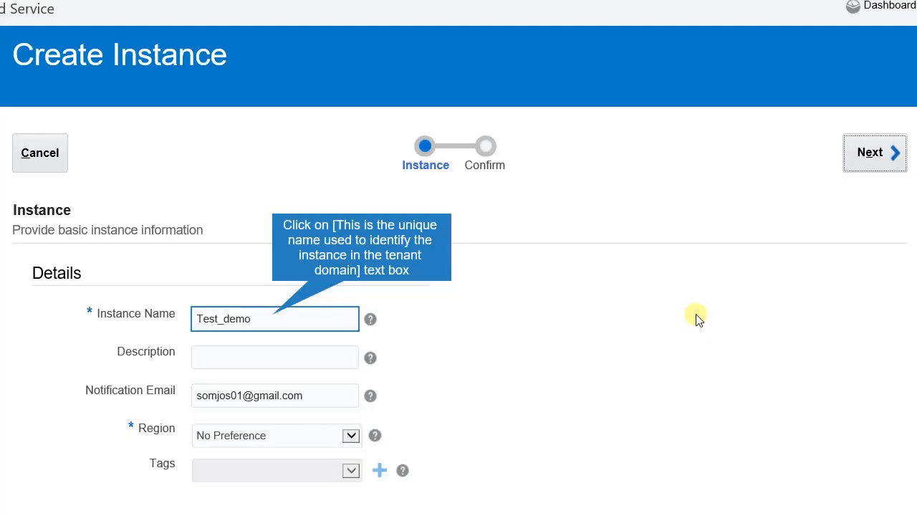
left_click(272, 315)
key("BackSpace")
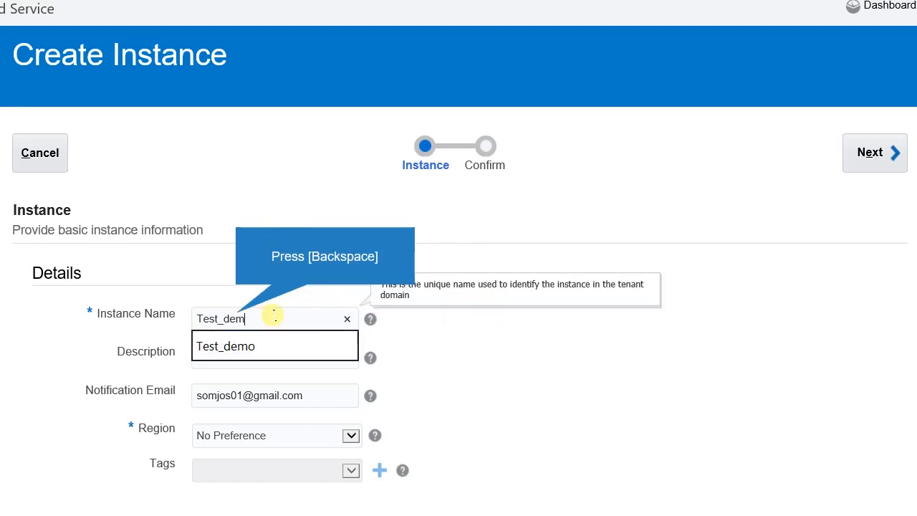
key("BackSpace")
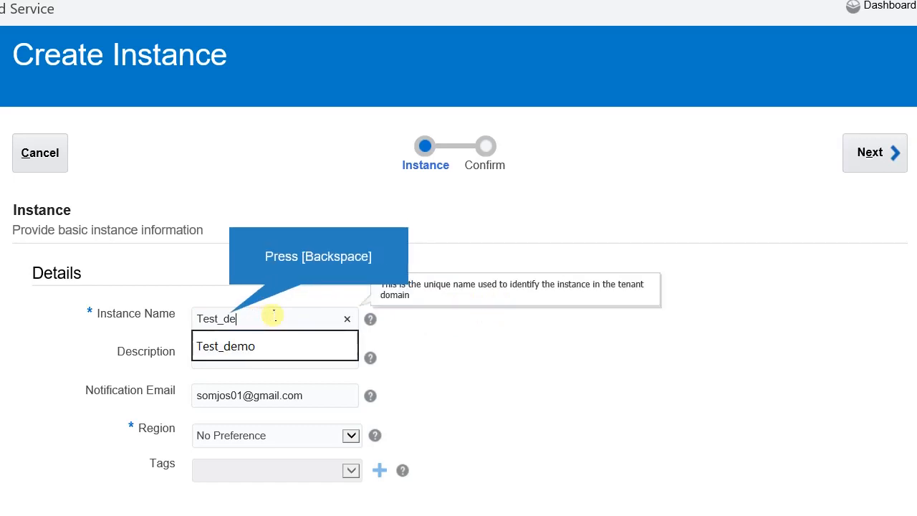
key("BackSpace")
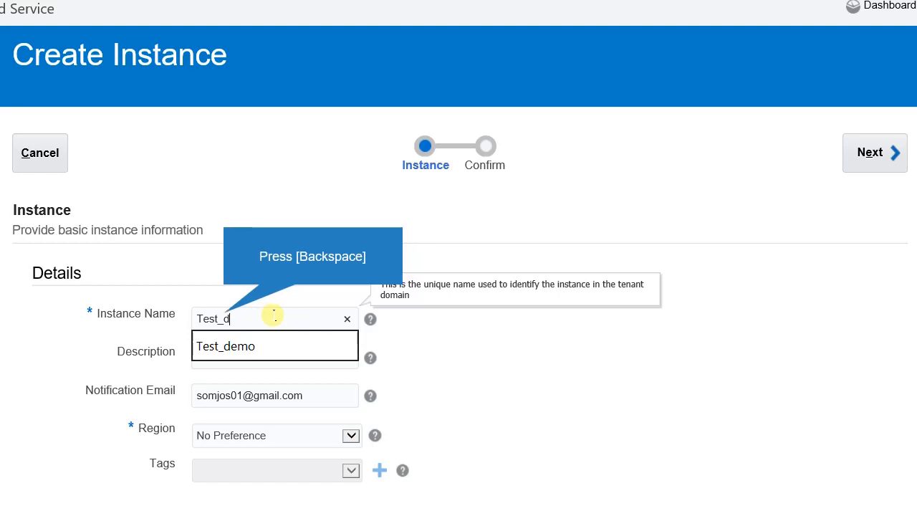
key("BackSpace")
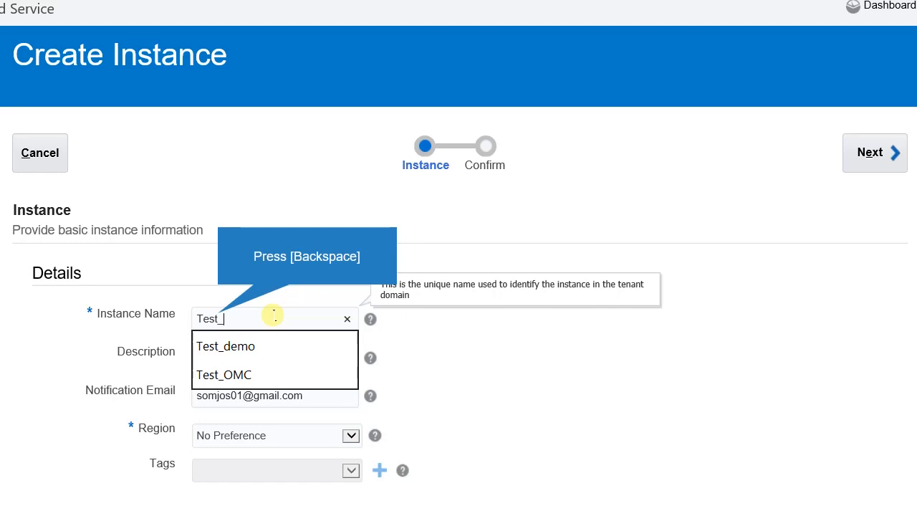
key("BackSpace")
type("DE")
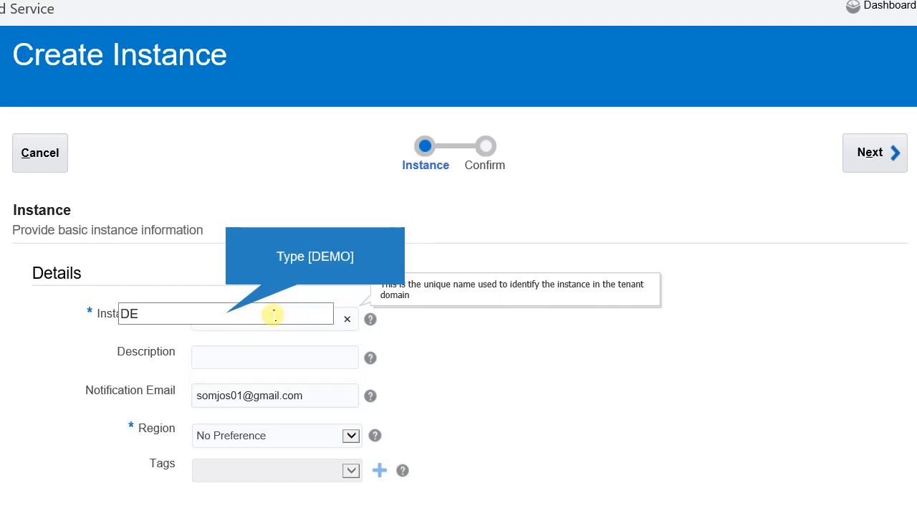
type("MO")
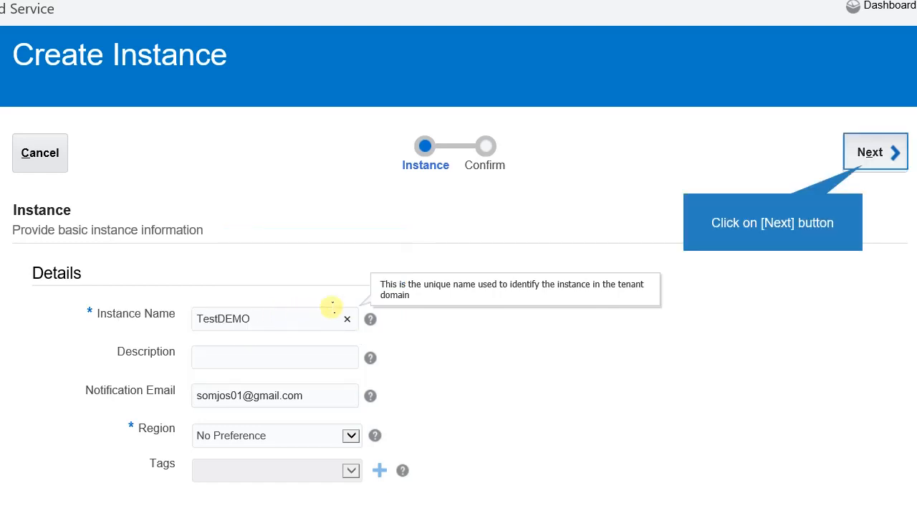
left_click(860, 169)
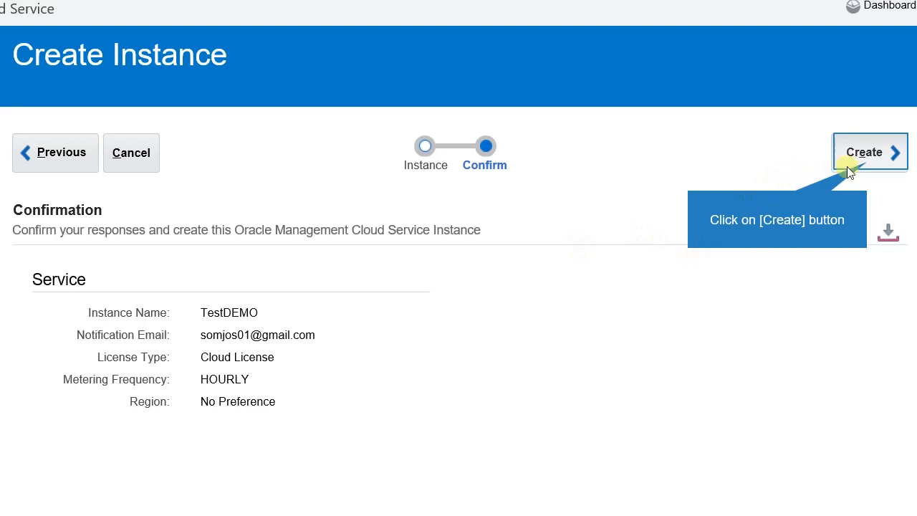
Create the TestDEMO instance from the Confirm step.
left_click(865, 153)
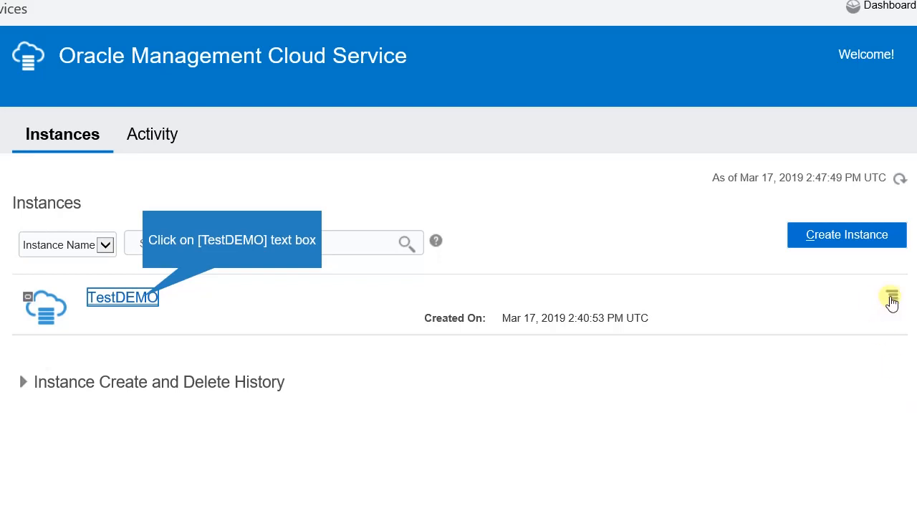
Show TestDEMO's More Information and follow its linked IDCS Application.
left_click(145, 299)
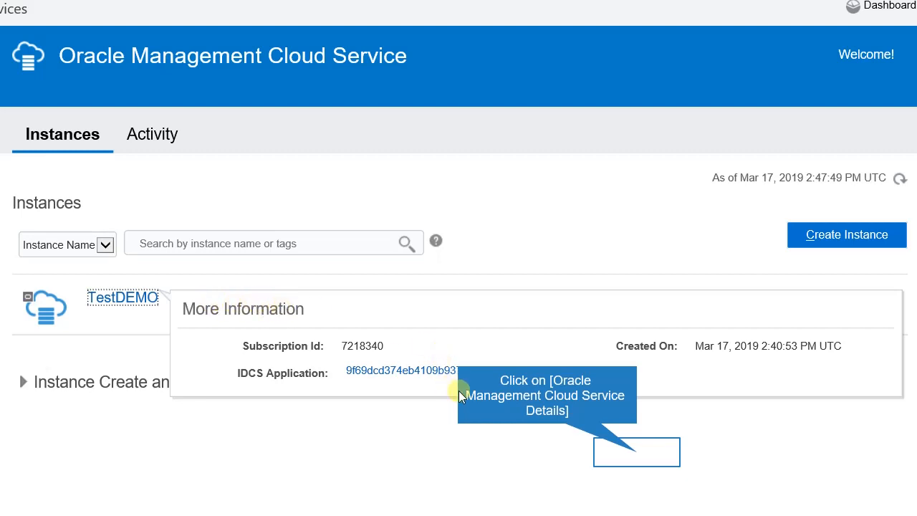
left_click(637, 452)
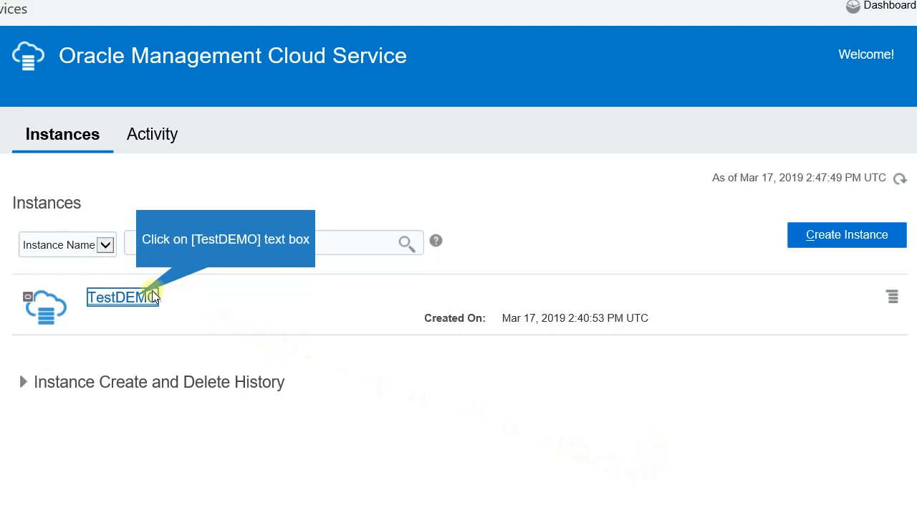
mouse_move(139, 301)
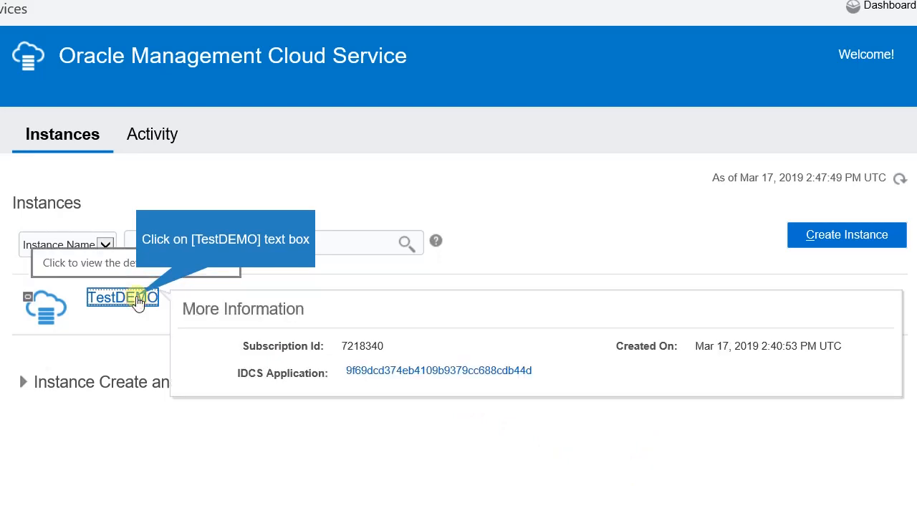
left_click(138, 301)
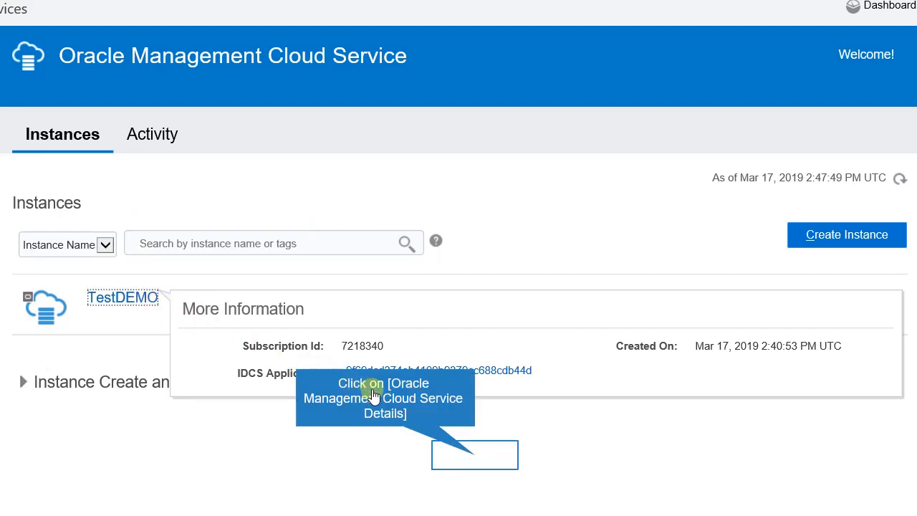
left_click(475, 456)
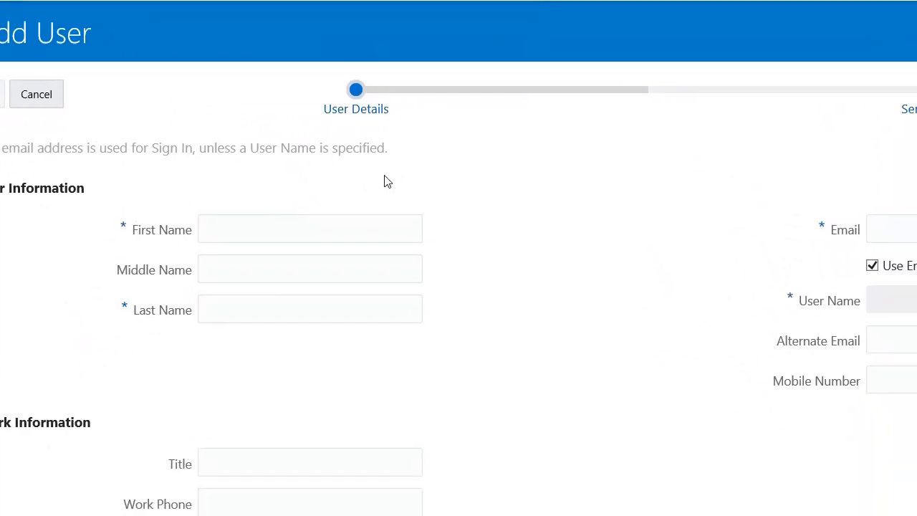
Enter the new user's first name, last name and e-mail address, then the user name.
left_click(294, 231)
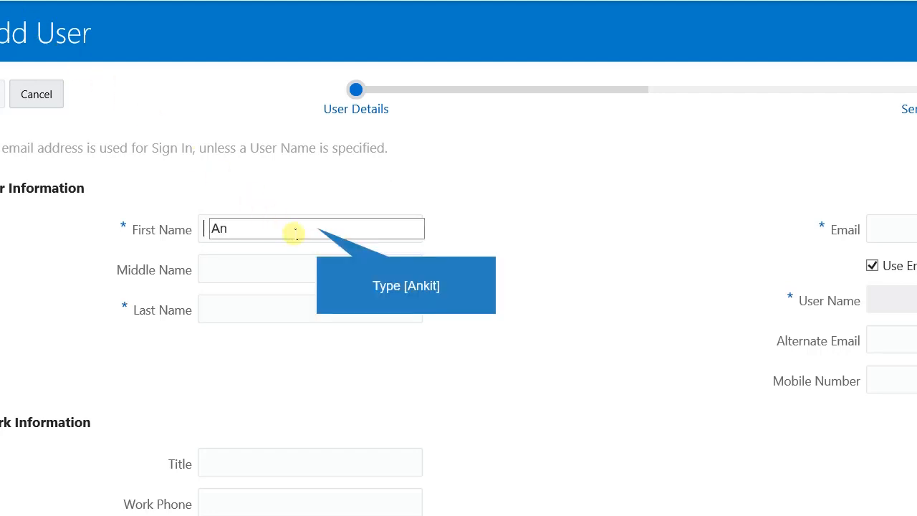
left_click(283, 306)
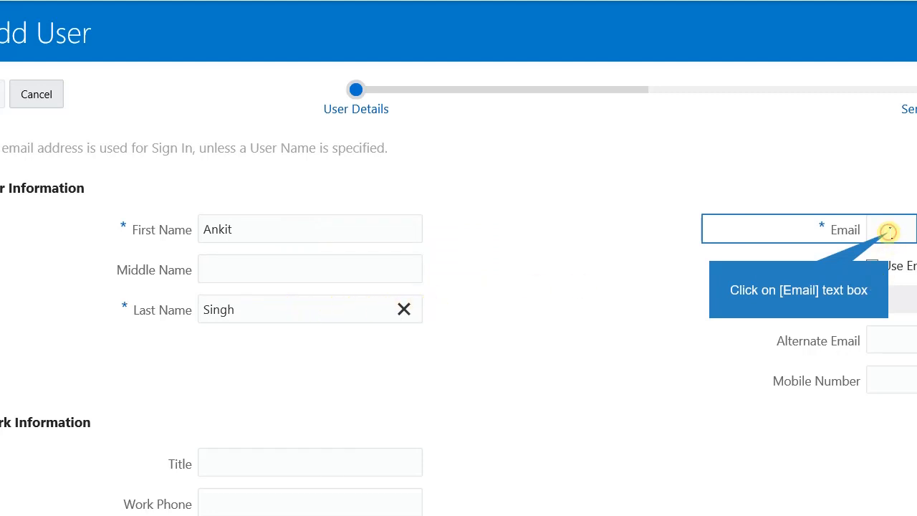
left_click(889, 230)
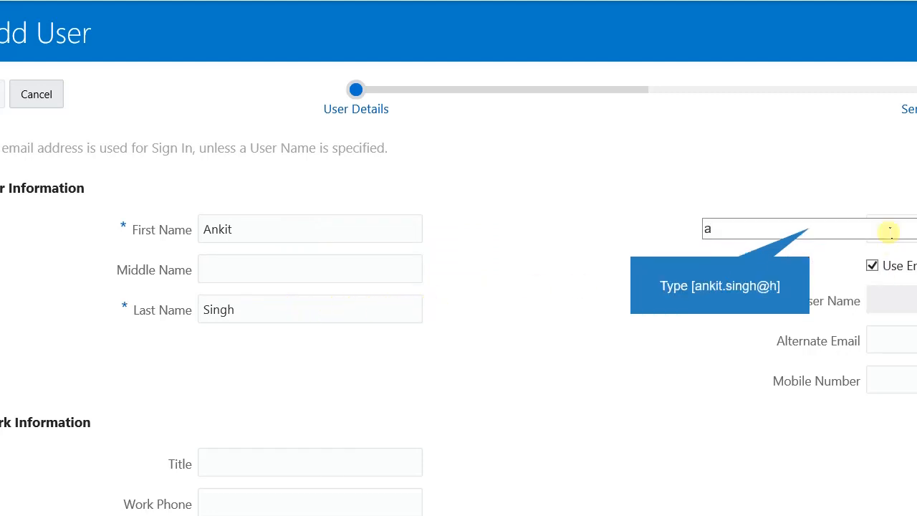
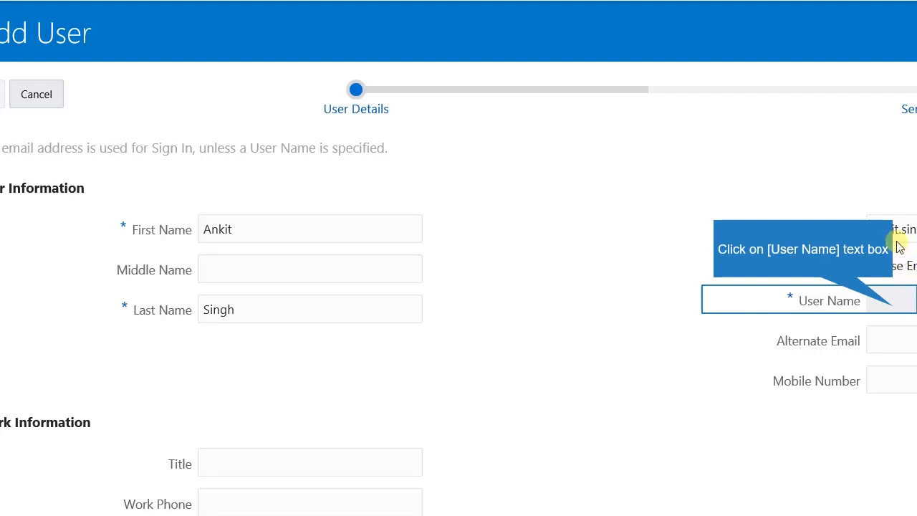
left_click(892, 306)
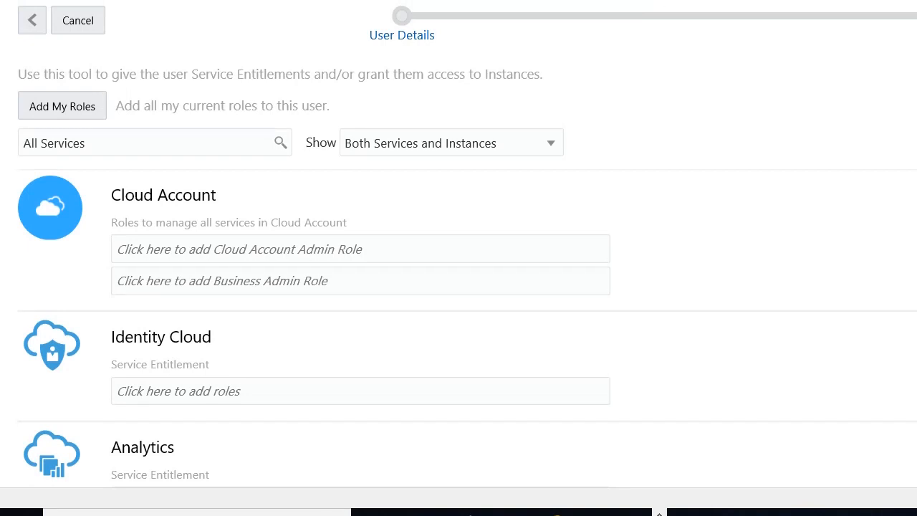
Grant the OMCEXTERNAL_ENTITLEMENT_ADMINISTRATOR entitlement under Management Cloud.
scroll(458, 244, "down", 15)
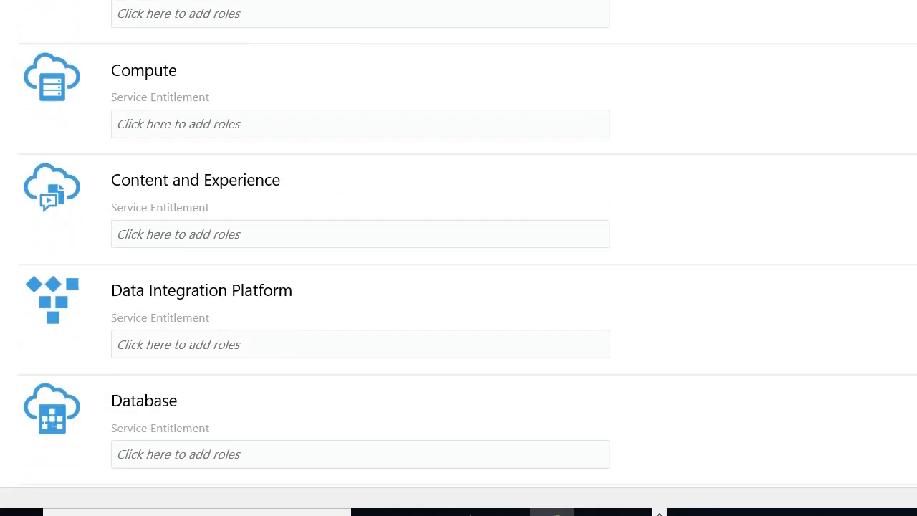
scroll(459, 244, "down", 14)
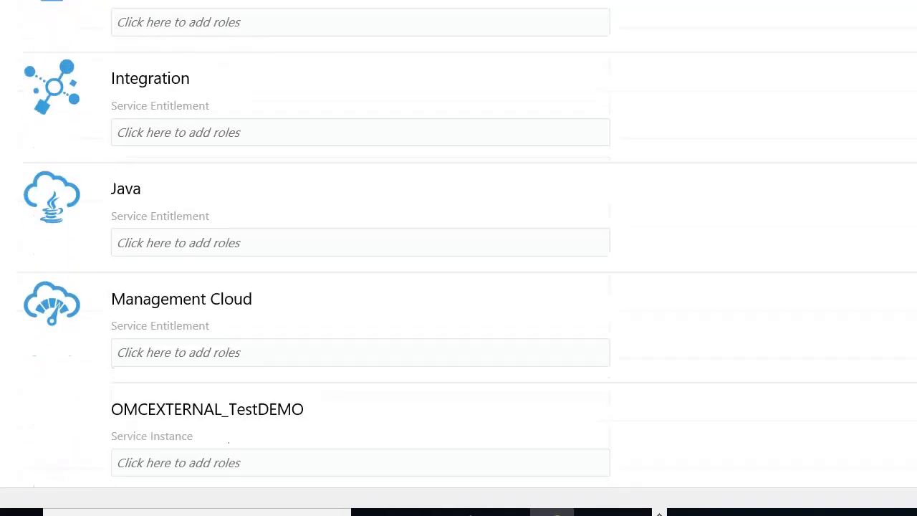
scroll(68, 45, "down", 1)
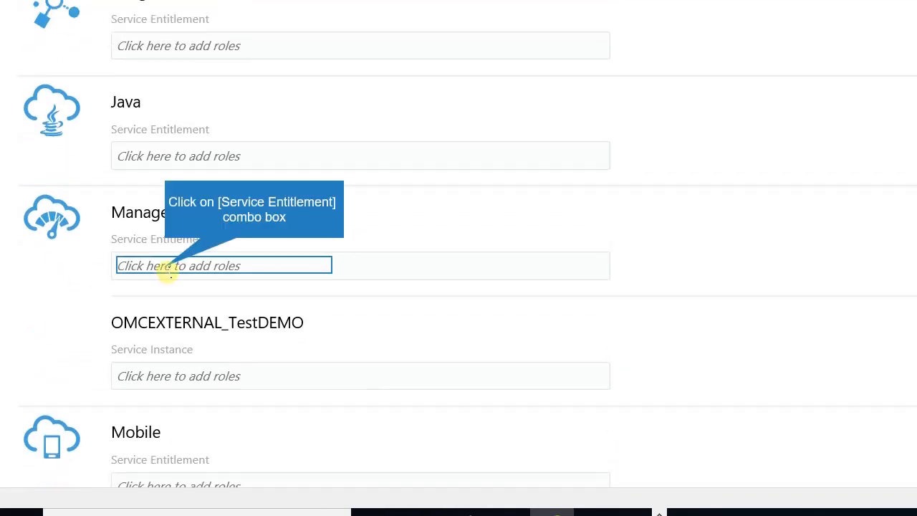
left_click(166, 266)
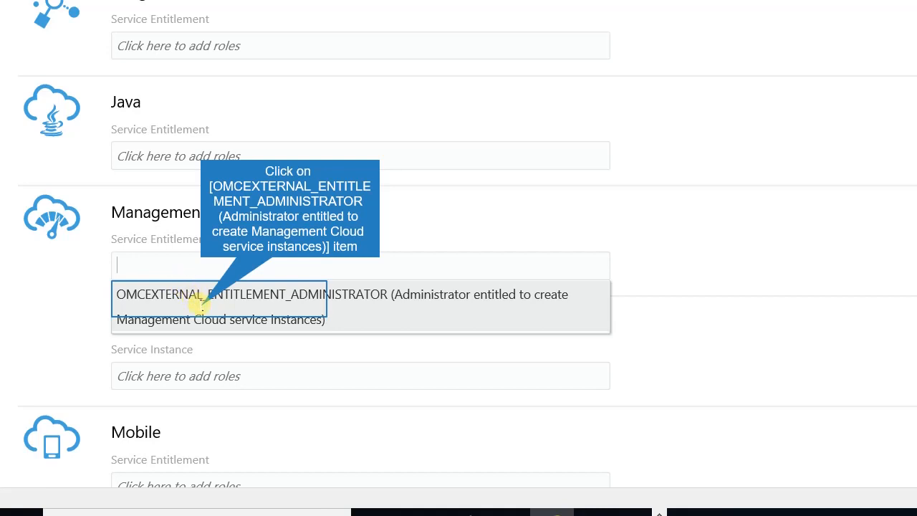
left_click(202, 305)
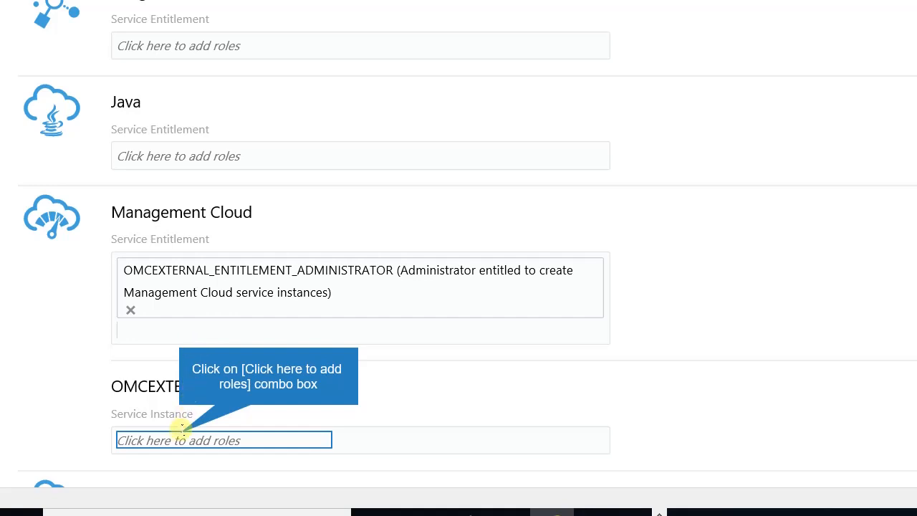
Give the user the OMC Administrator role on OMCEXTERNAL_TestDEMO.
left_click(180, 437)
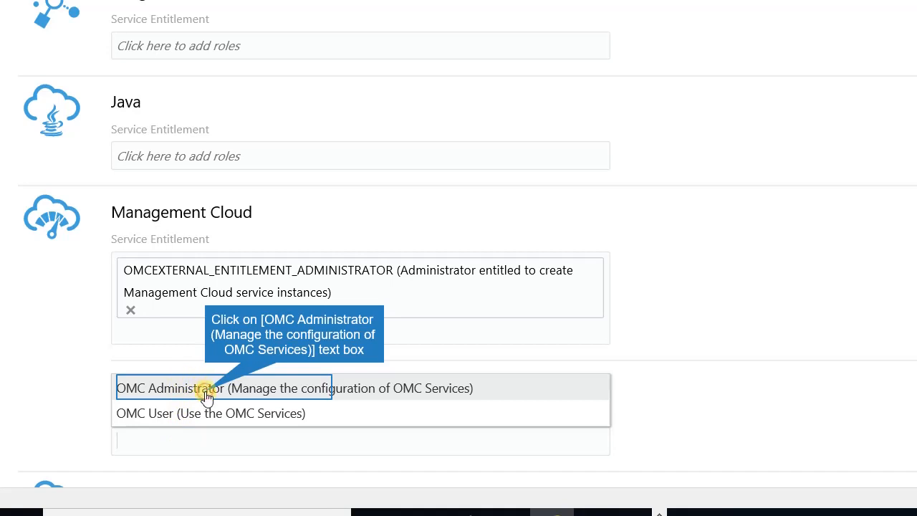
left_click(206, 394)
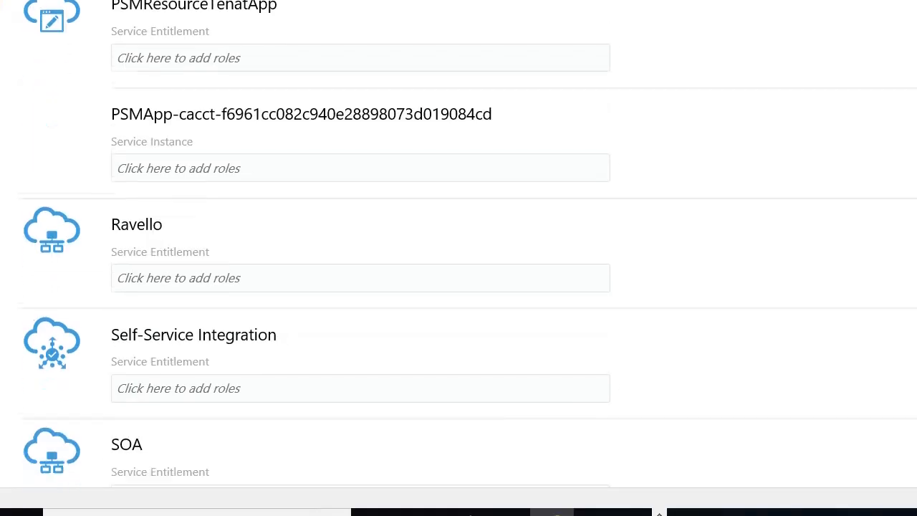
scroll(458, 258, "down", 4)
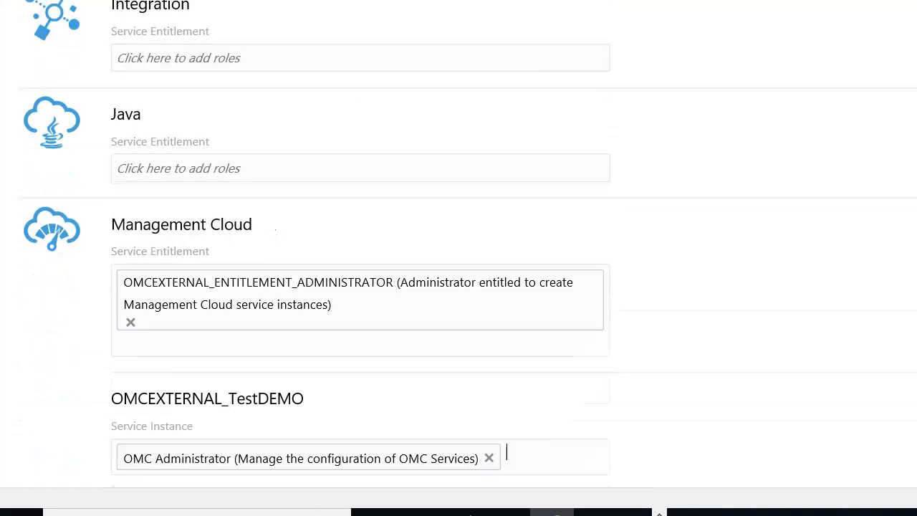
scroll(459, 258, "up", 5)
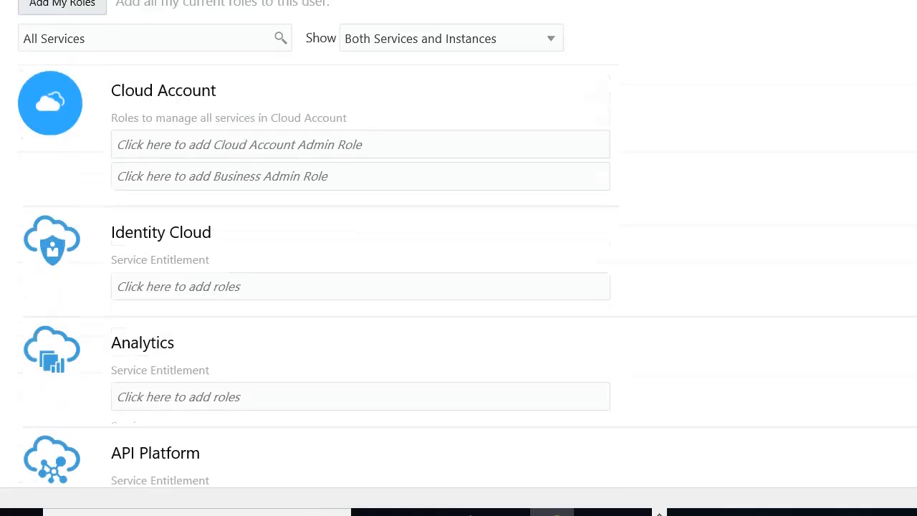
scroll(51, 240, "up", 2)
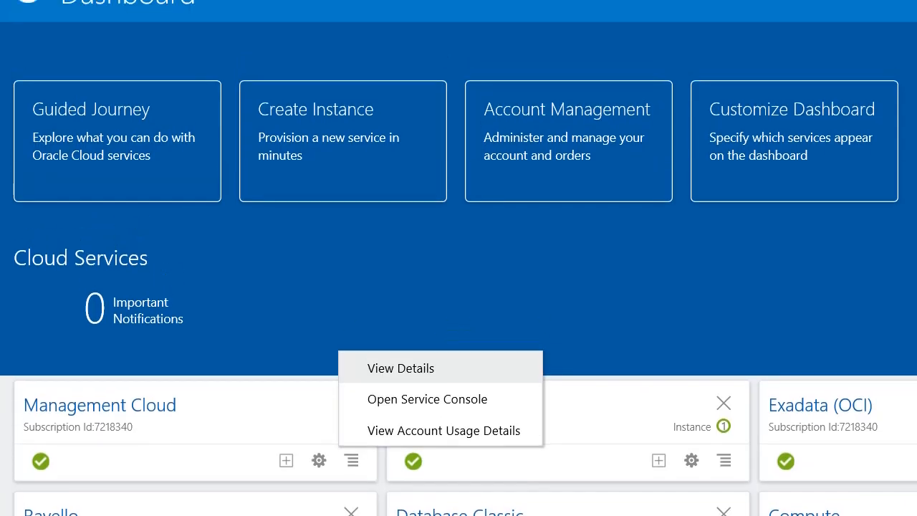
Open the Management Cloud service console and launch TestDEMO's OMC URL from its Manage menu.
scroll(458, 257, "down", 3)
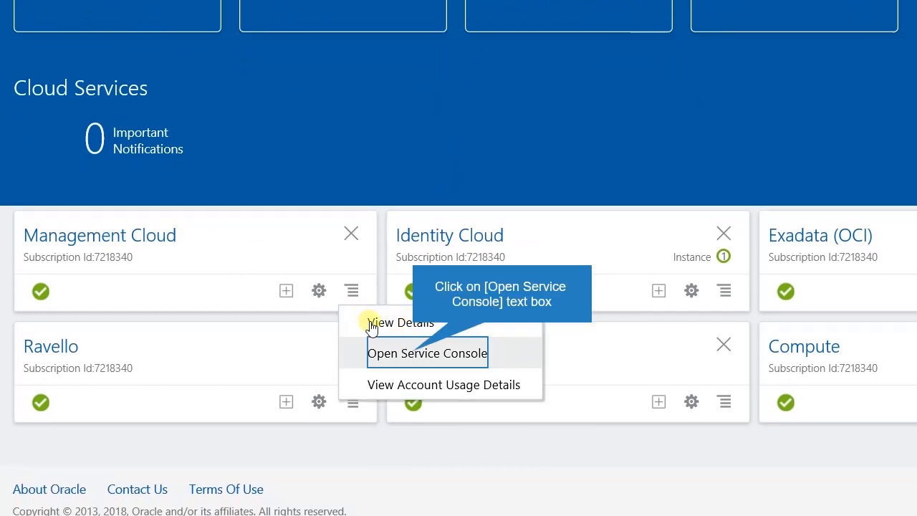
left_click(411, 354)
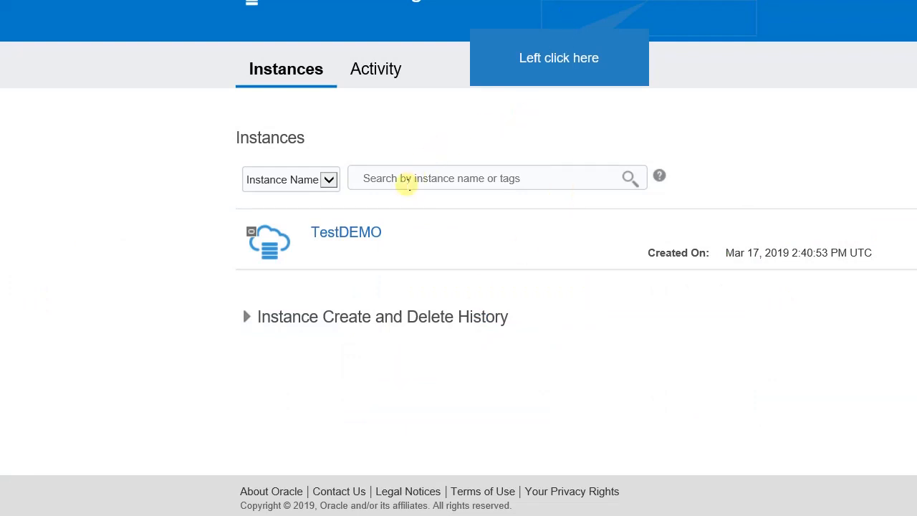
left_click(653, 7)
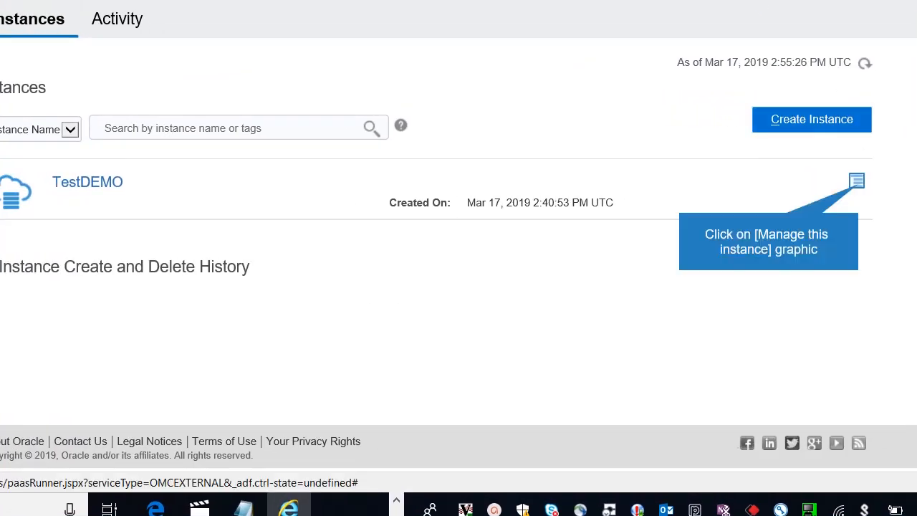
left_click(857, 182)
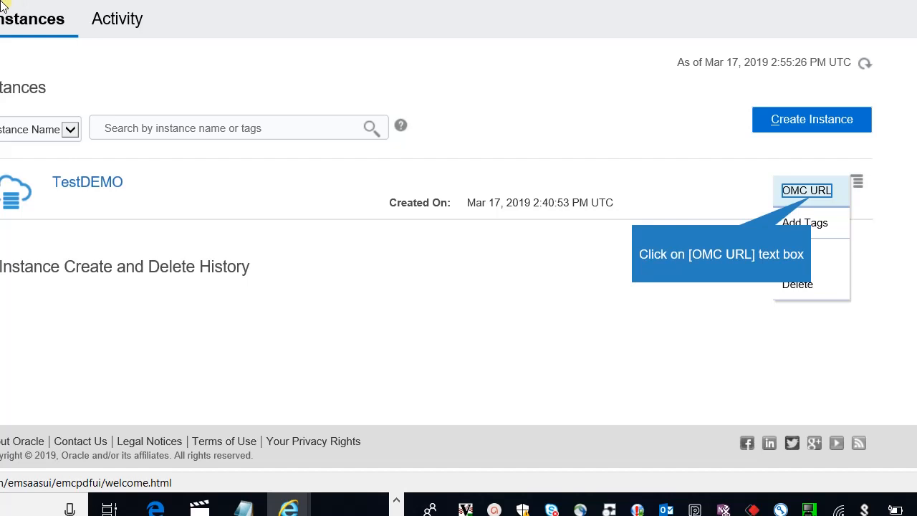
left_click(810, 198)
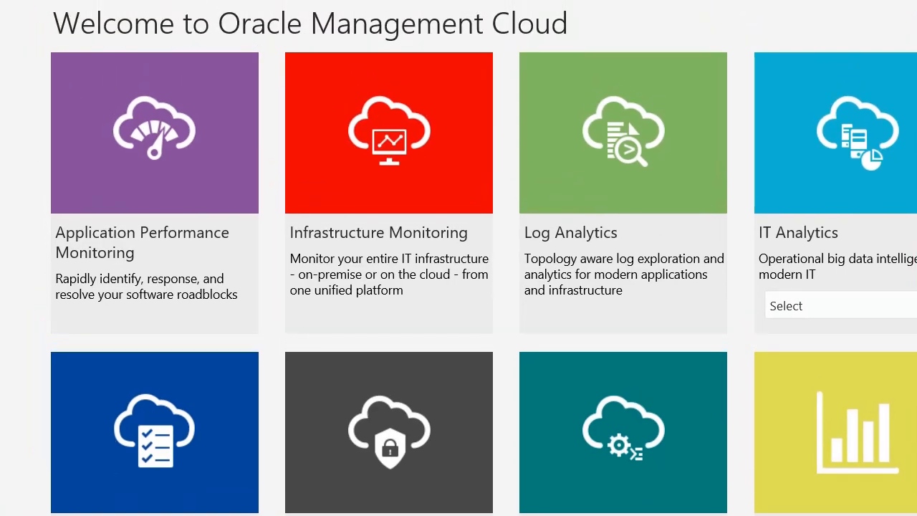
Scroll down and back up through the Oracle Management Cloud welcome page.
scroll(459, 258, "down", 3)
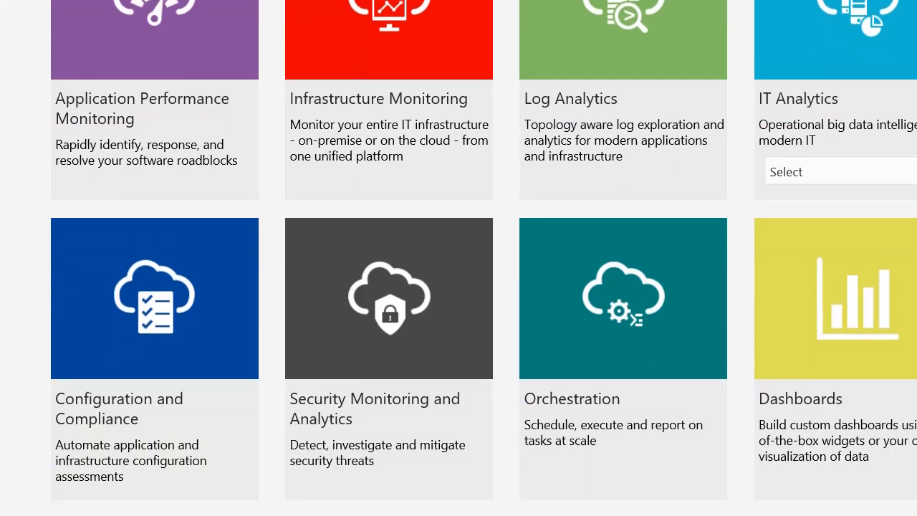
scroll(458, 258, "up", 2)
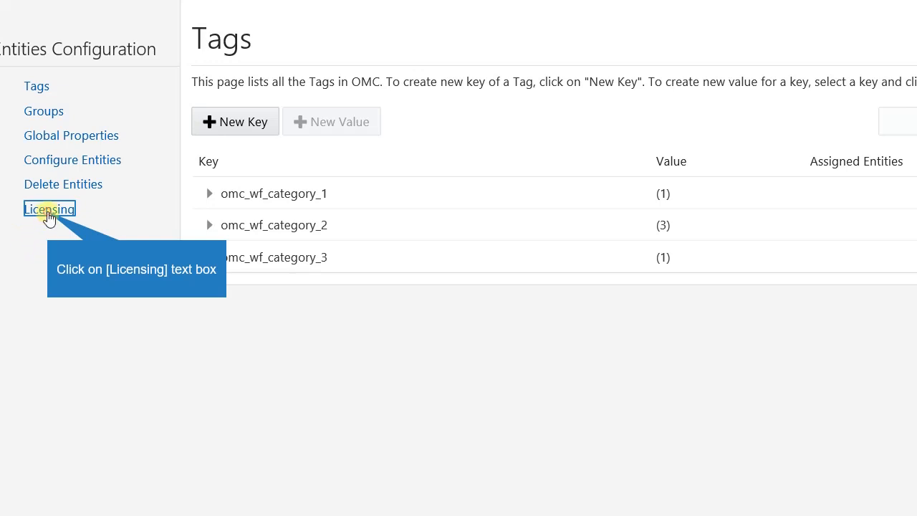
On the Licensing page, change License Auto-Assignment from None to Standard with Configuration & Compliance and apply.
left_click(49, 212)
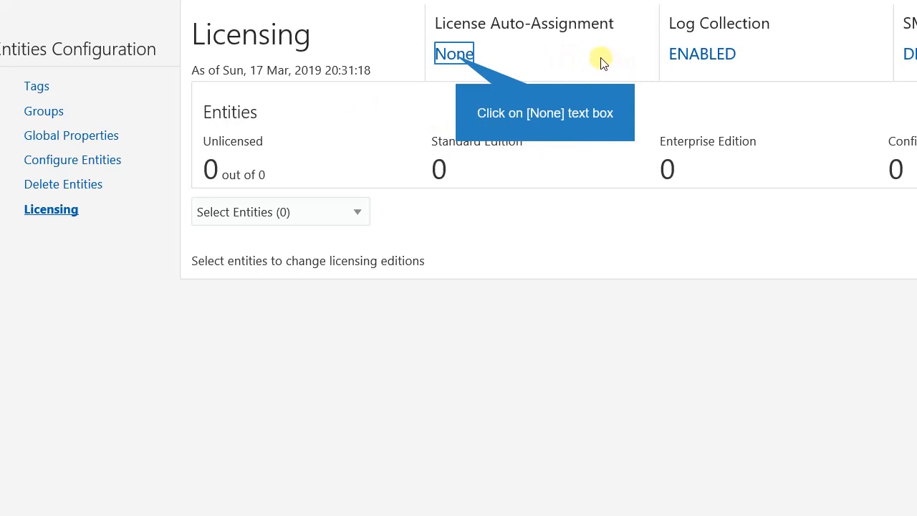
left_click(456, 58)
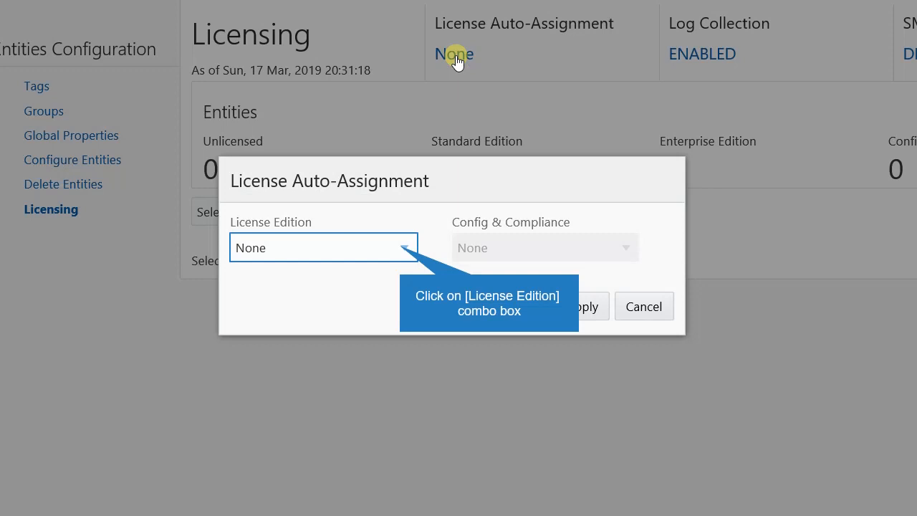
left_click(402, 251)
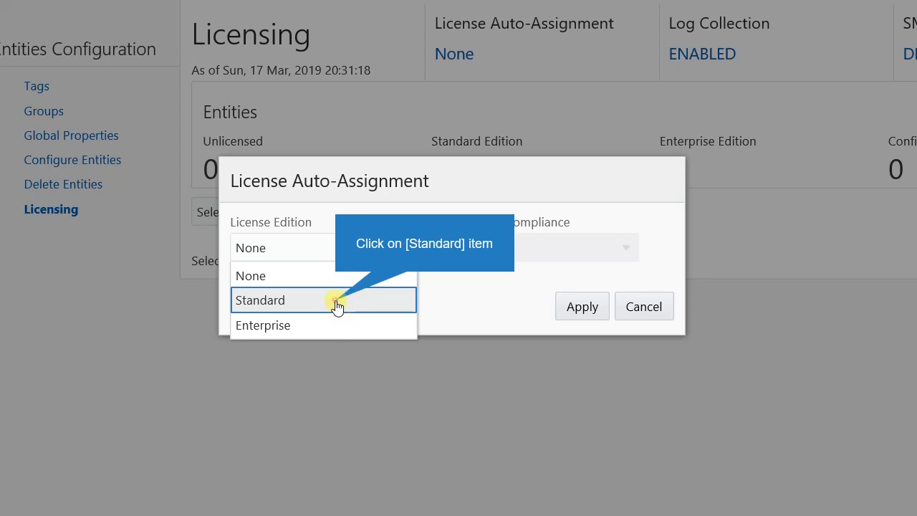
left_click(337, 303)
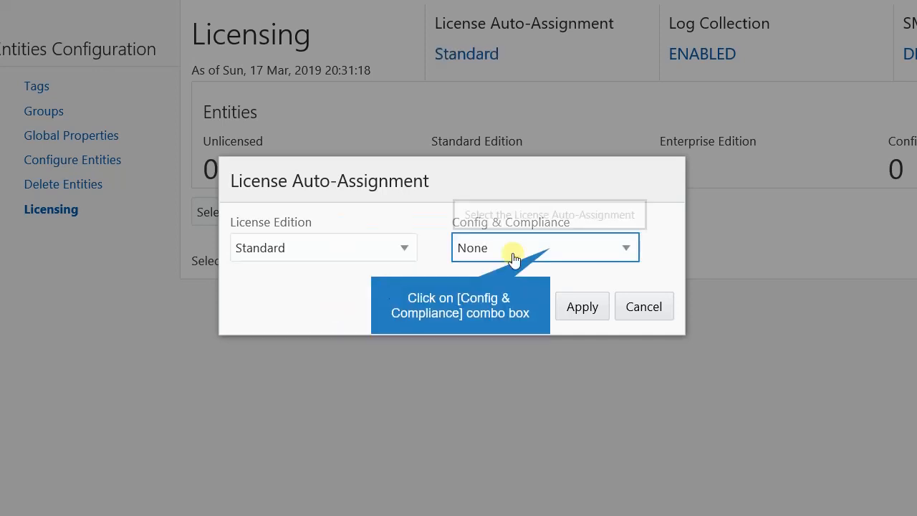
left_click(550, 248)
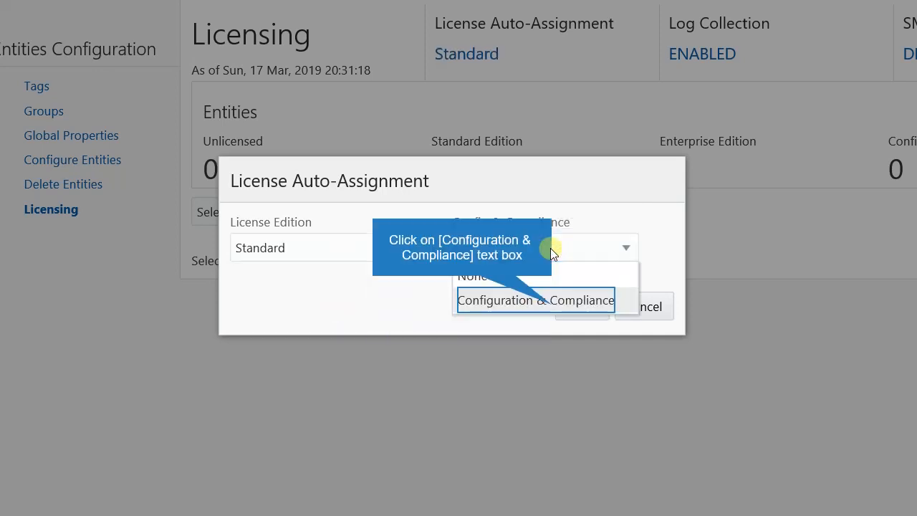
left_click(552, 307)
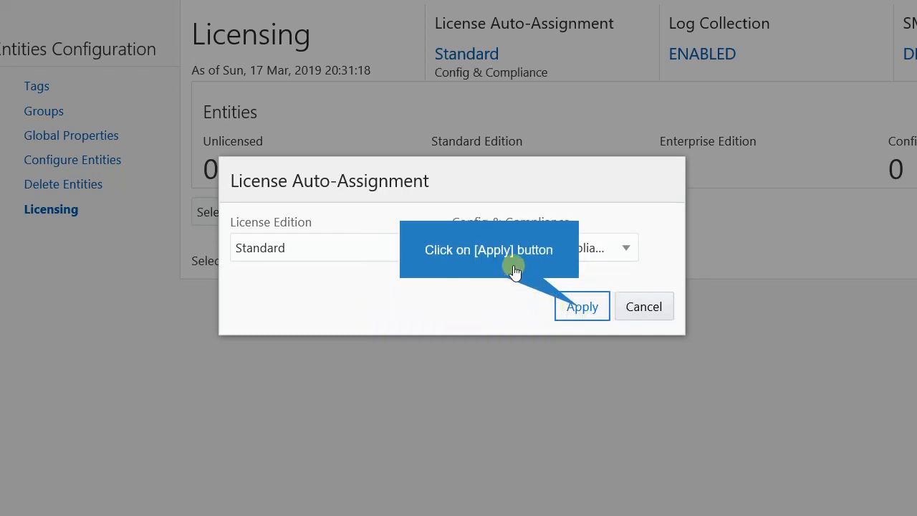
left_click(580, 308)
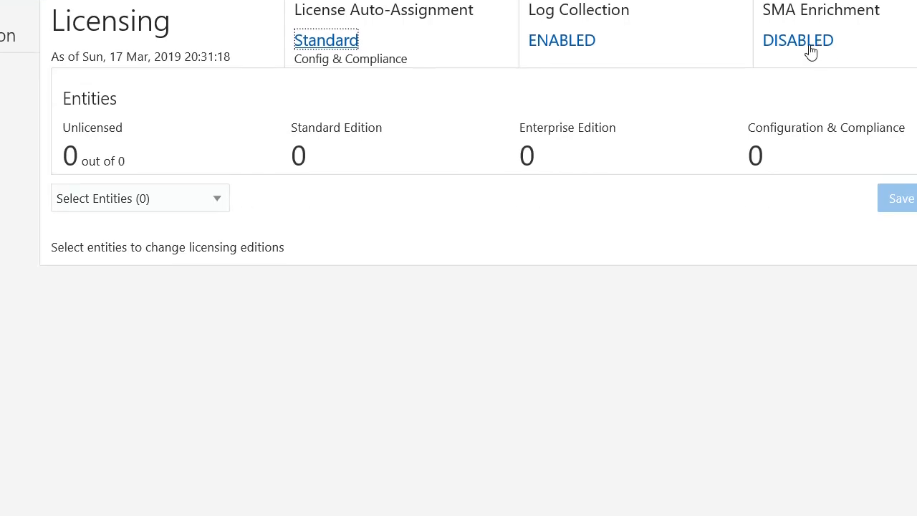
In the SMA Enrichment settings, toggle Enable Security Monitoring and Analytics on.
left_click(810, 47)
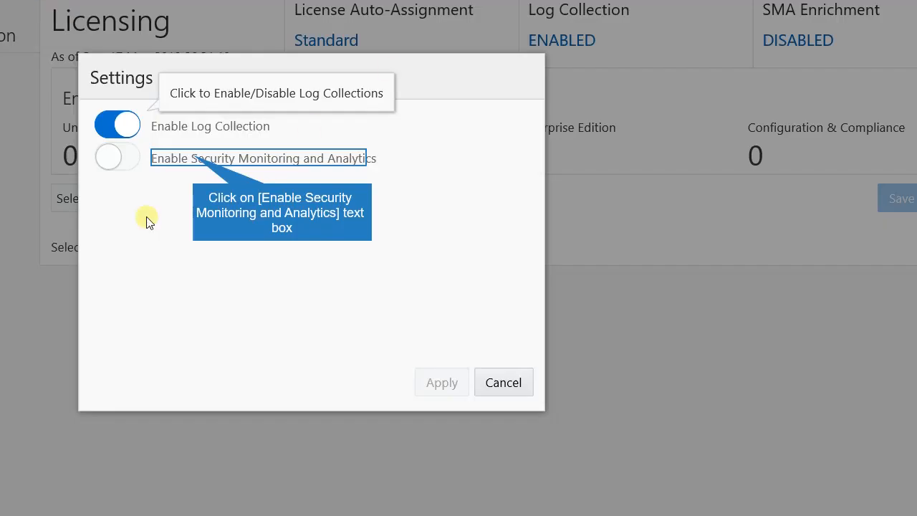
left_click(194, 158)
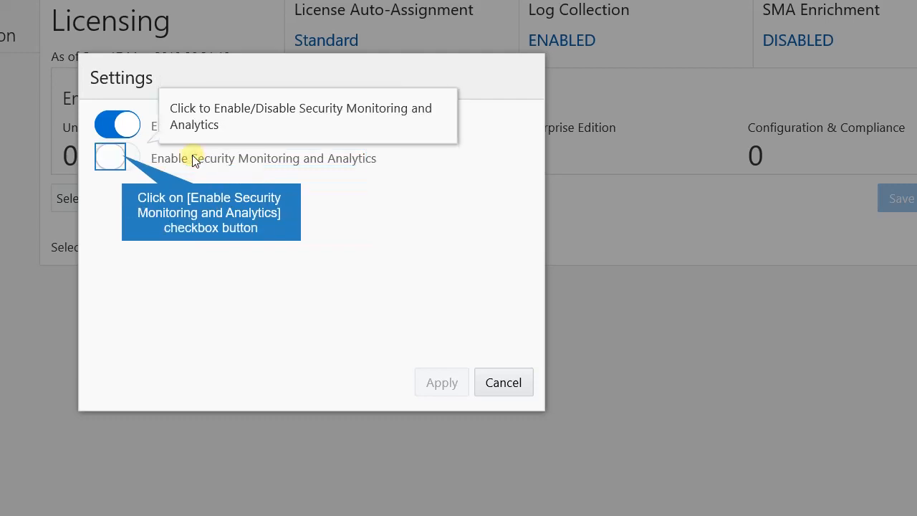
left_click(122, 159)
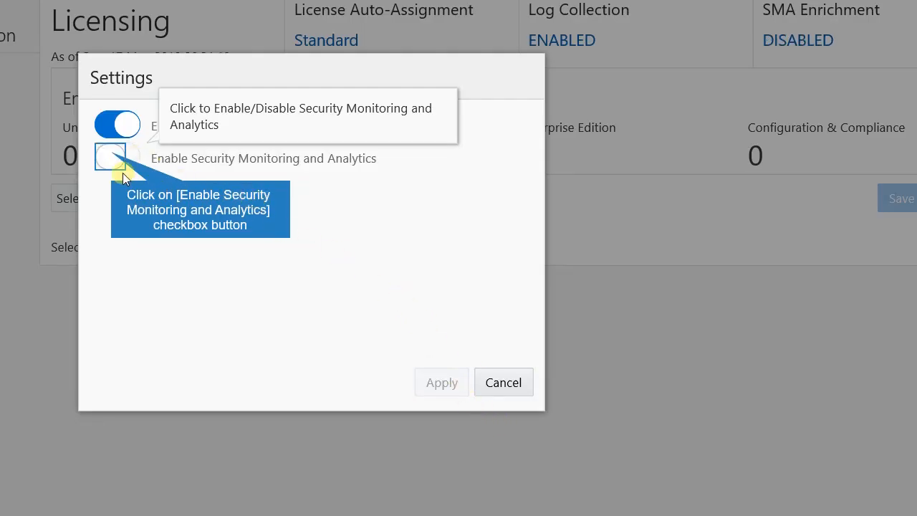
left_click(117, 158)
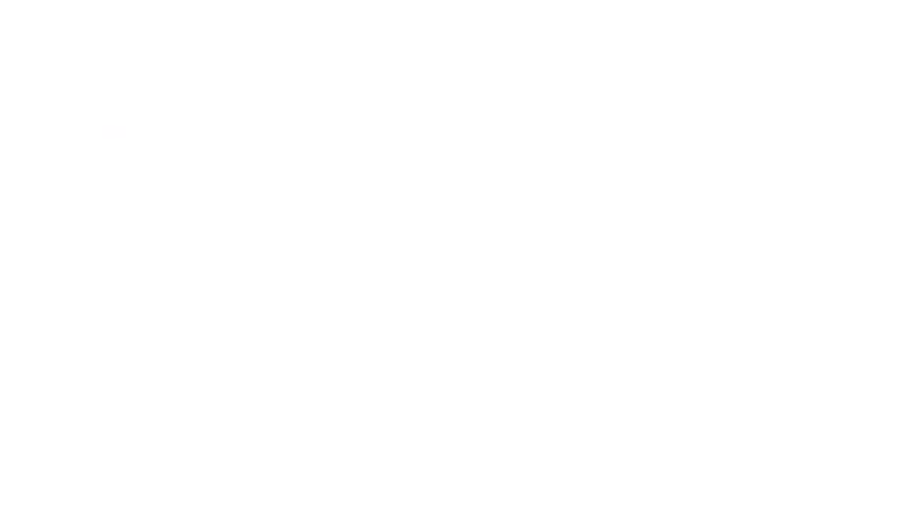